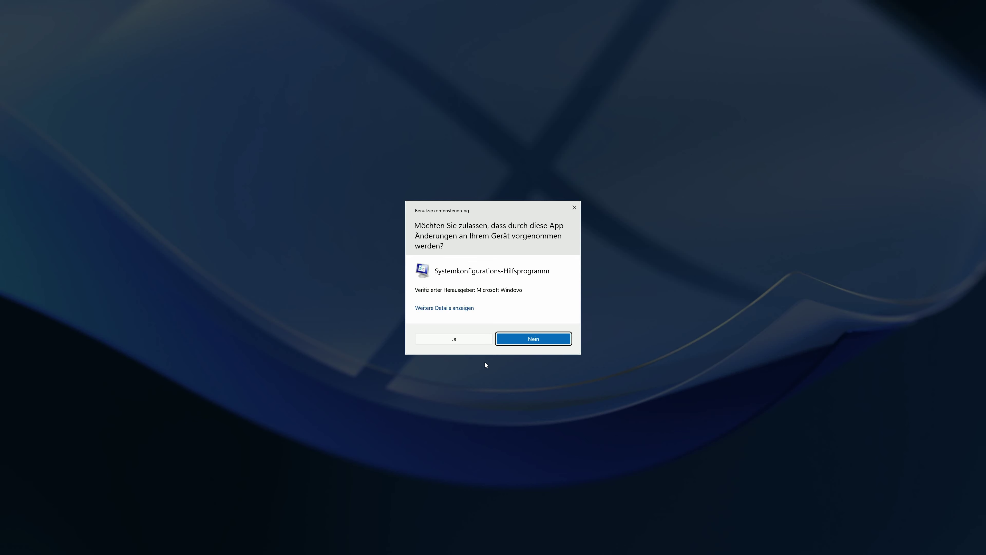
- Allow the System Configuration utility to make changes to the device, and close its window with the settings as they are
click(461, 340)
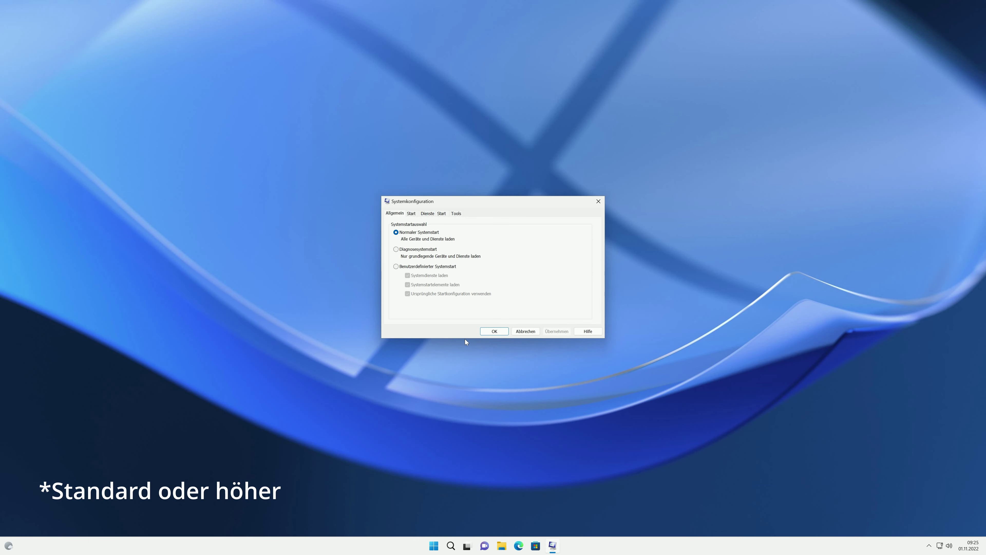
click(493, 332)
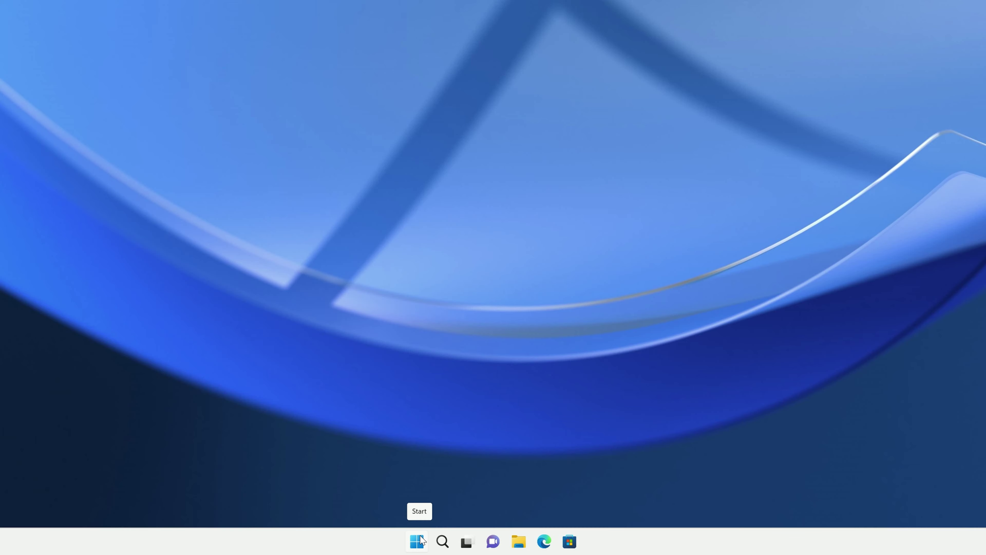
- Open the User Account Control settings and apply the highest notification level, "Immer benachrichtigen", approving the elevation request
click(418, 541)
text(benutzerk)
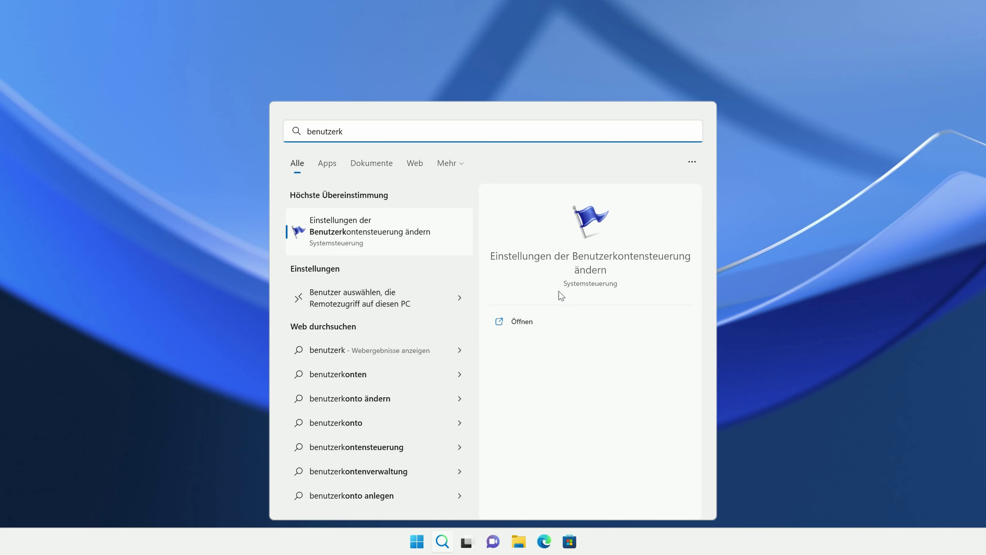
click(525, 322)
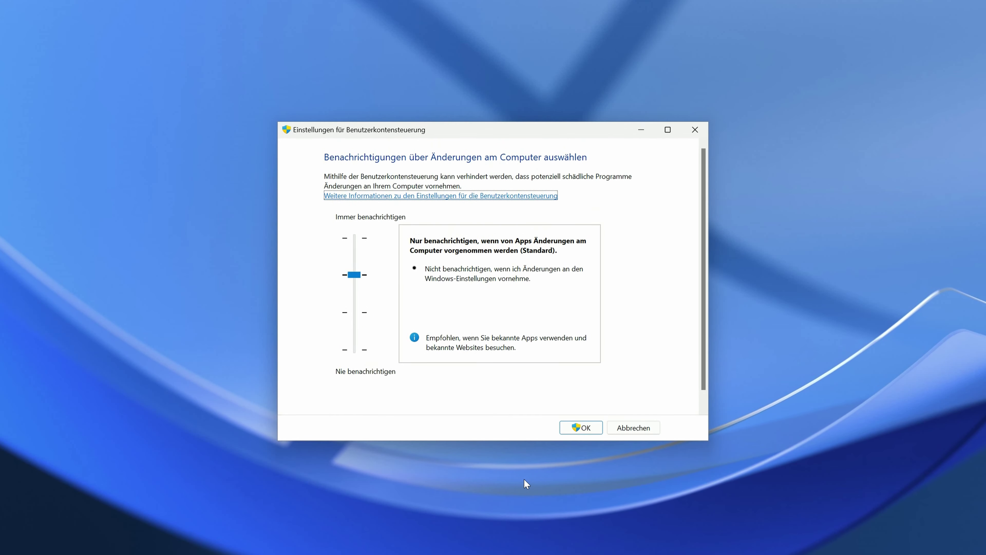
drag(518, 440, 516, 469)
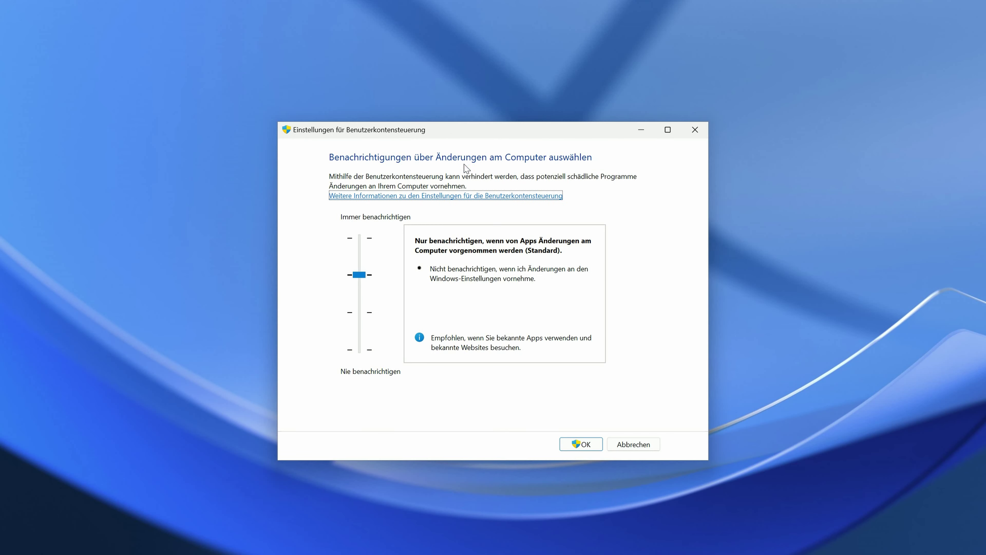
click(364, 242)
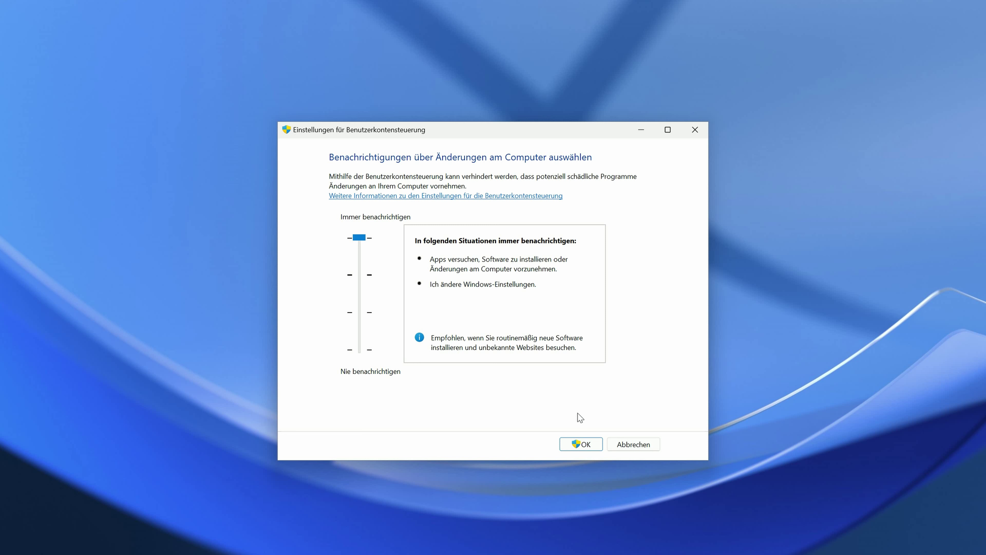
click(581, 445)
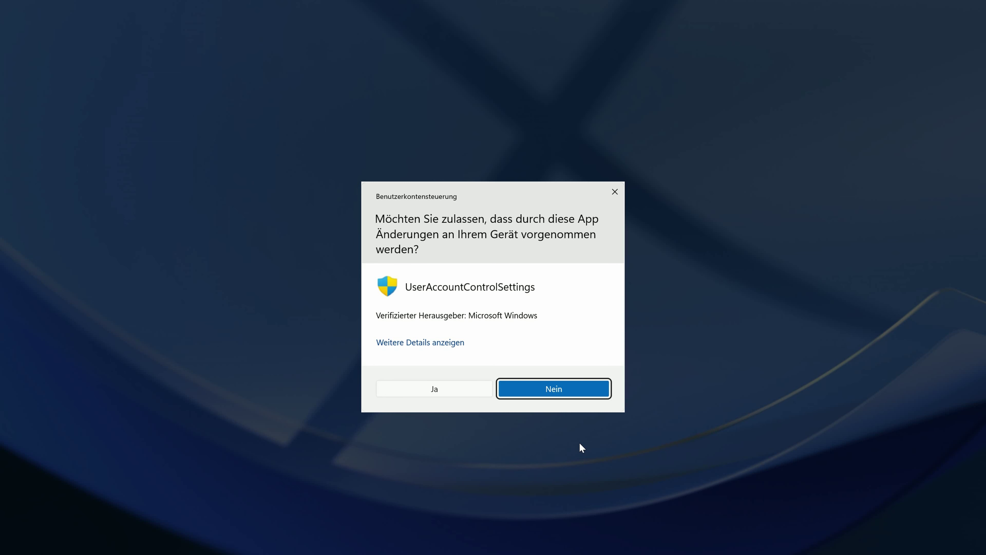
click(441, 388)
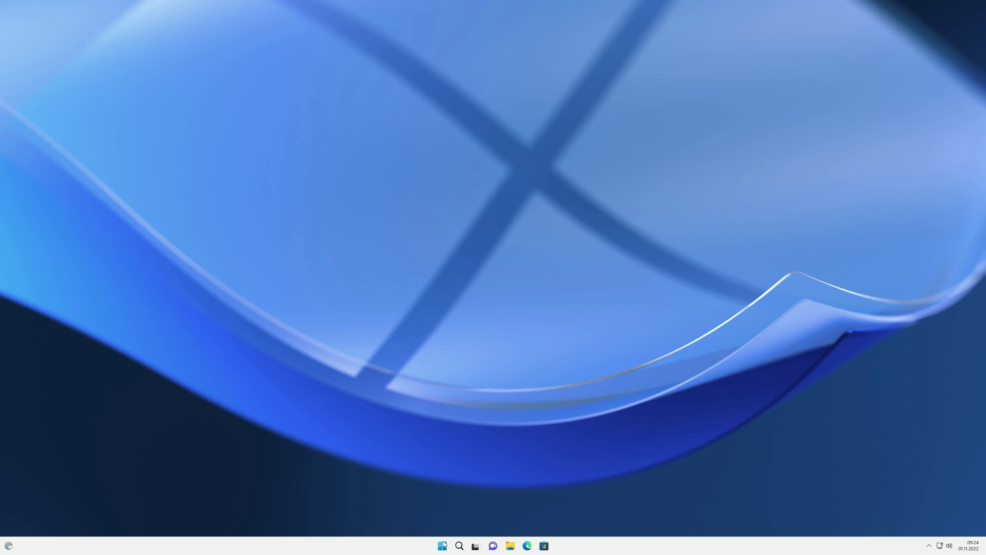
- Test the User Account Control level by launching Systemkonfiguration with elevation approved, and close it
click(443, 545)
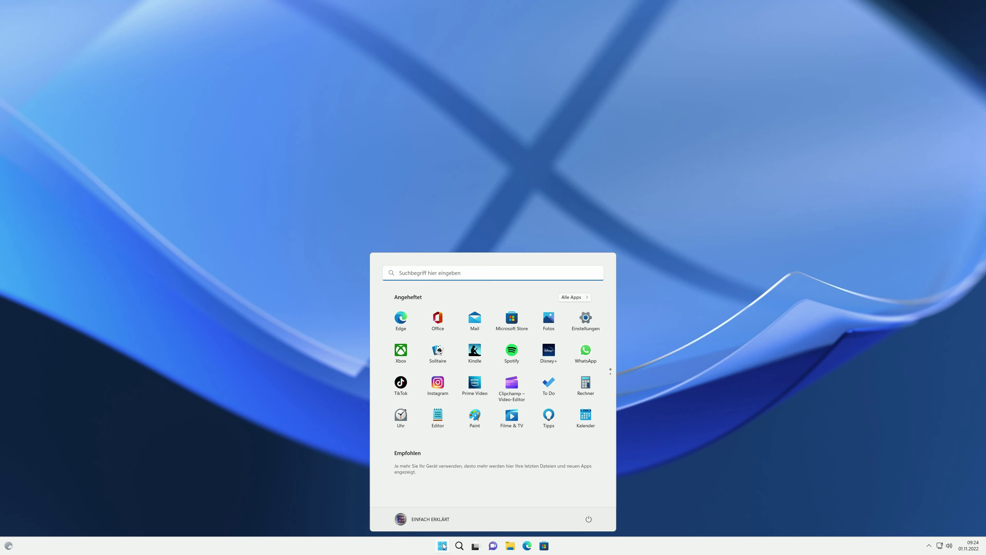
text(msconf)
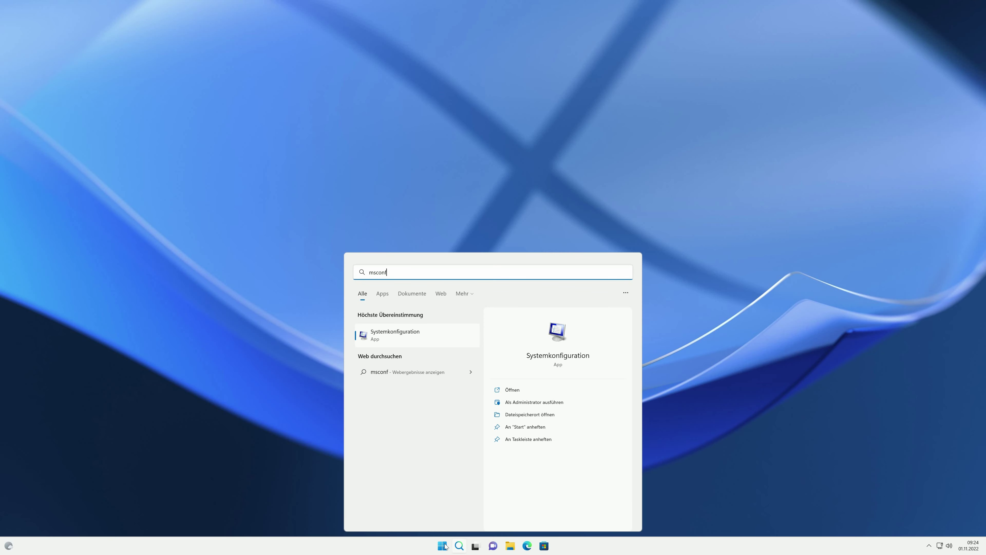
click(513, 390)
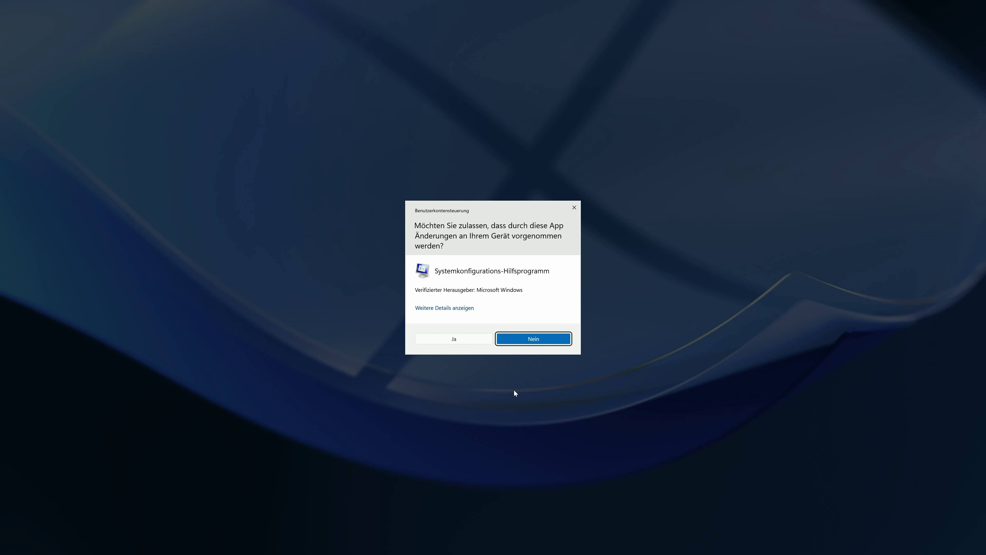
click(462, 340)
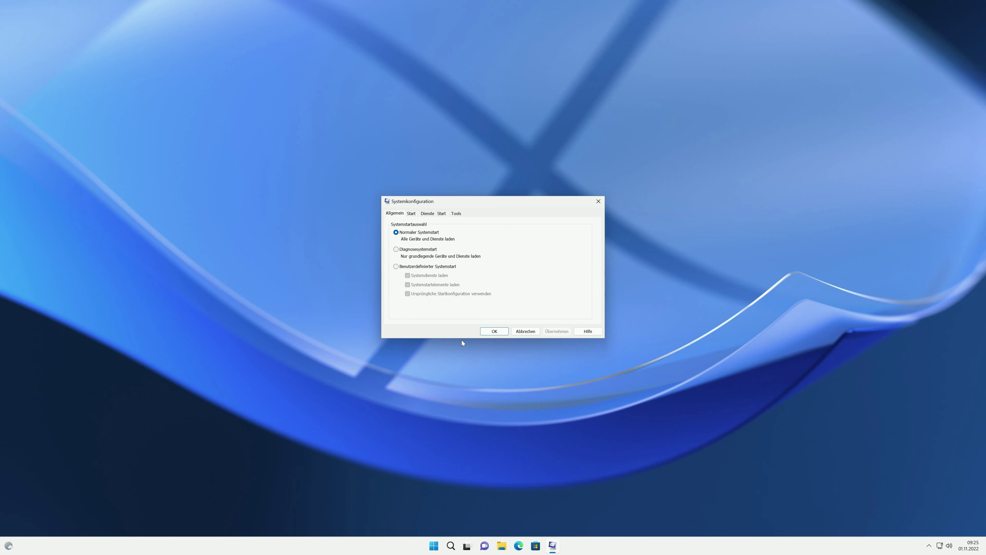
click(492, 332)
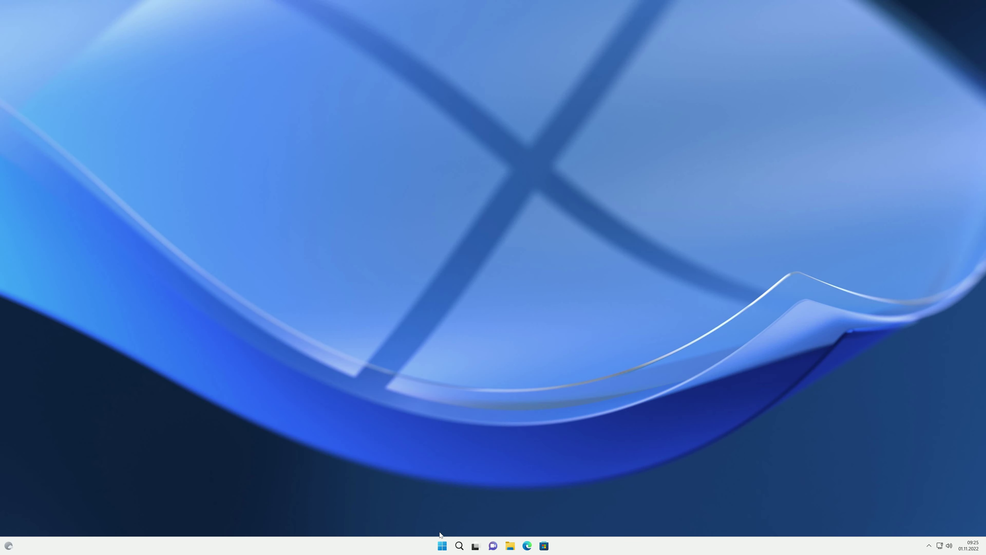
- Reopen the User Account Control settings and apply the Standard notification level, approving the elevation requests
click(443, 547)
text(benu)
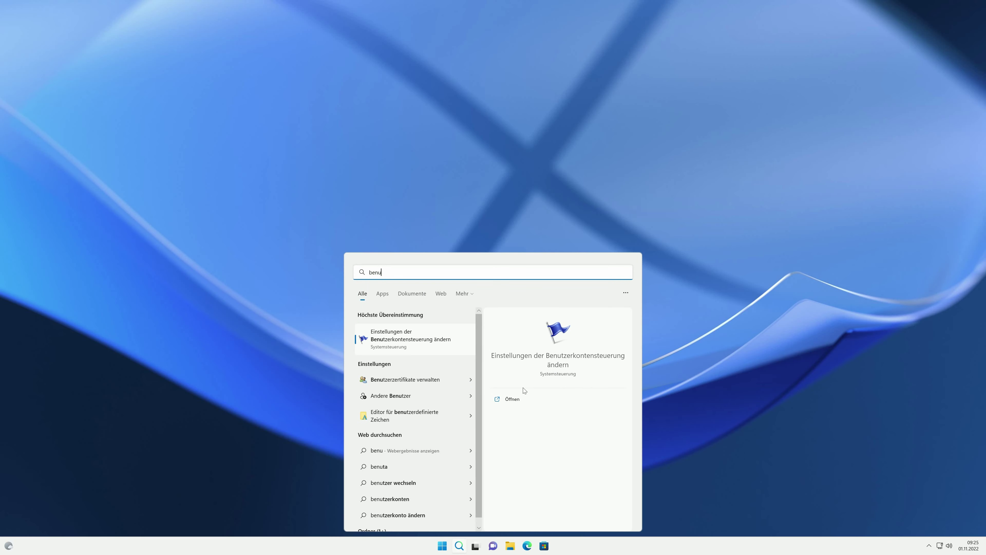
click(513, 398)
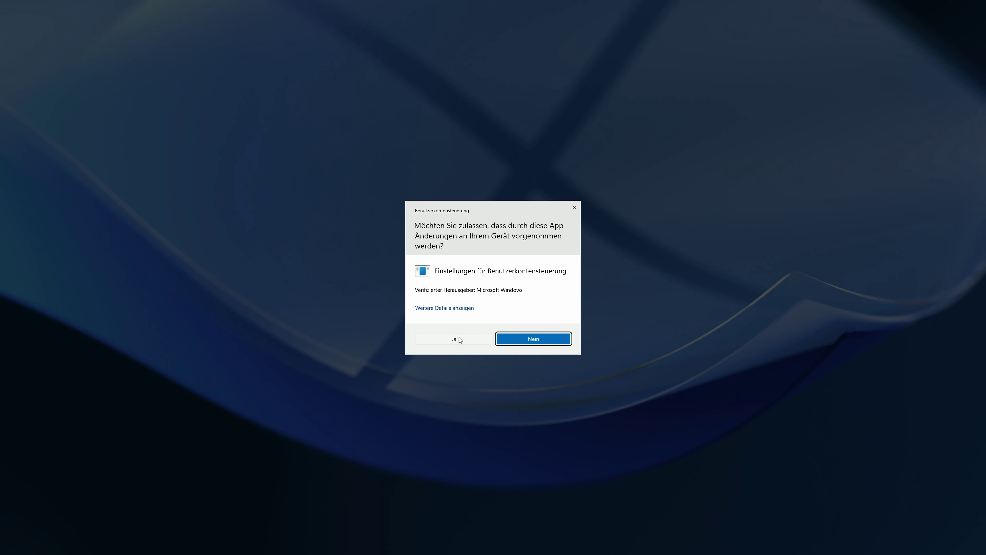
click(458, 338)
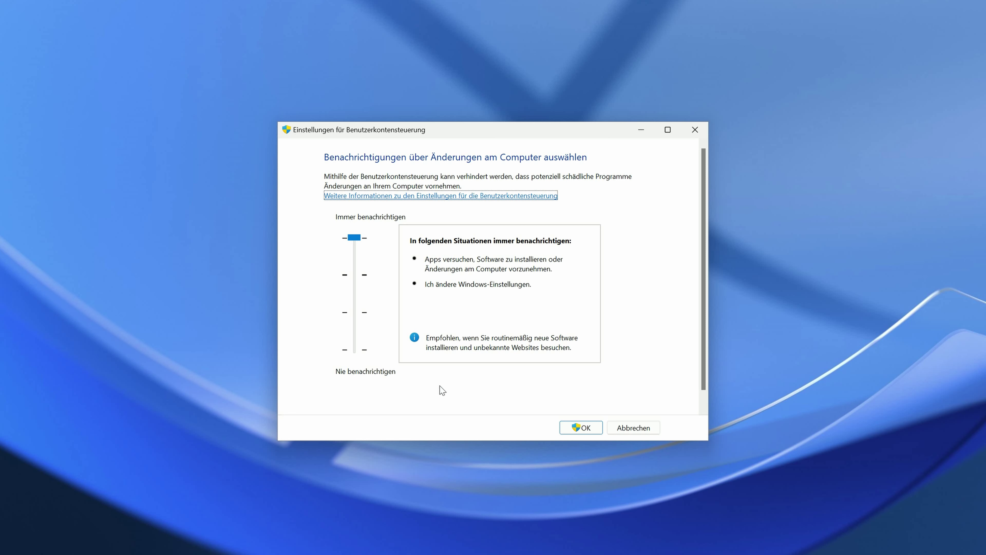
click(362, 277)
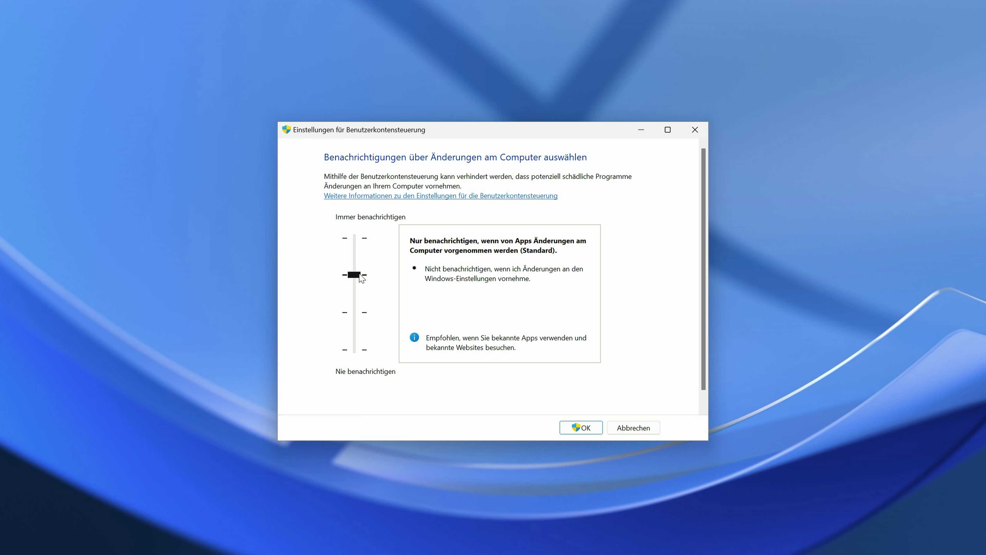
click(571, 426)
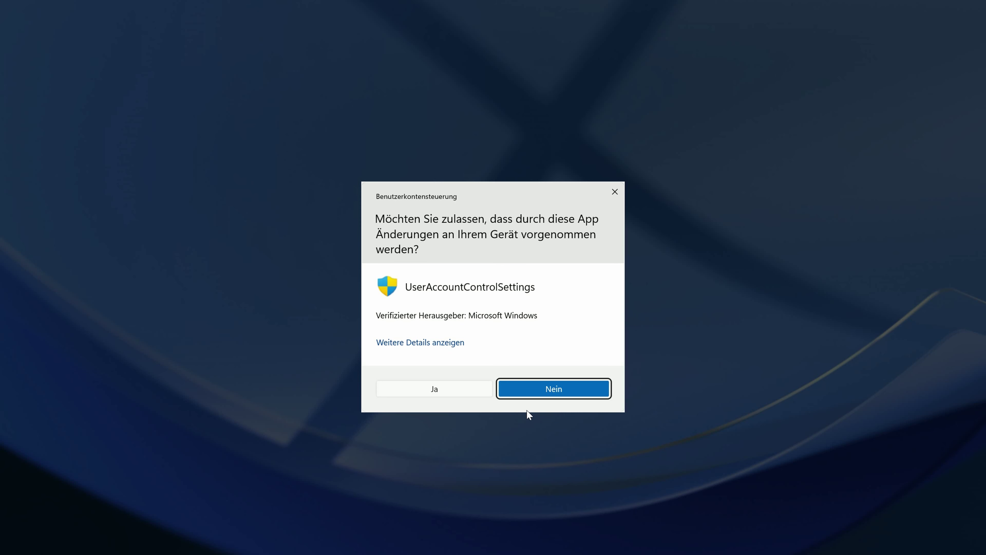
click(435, 389)
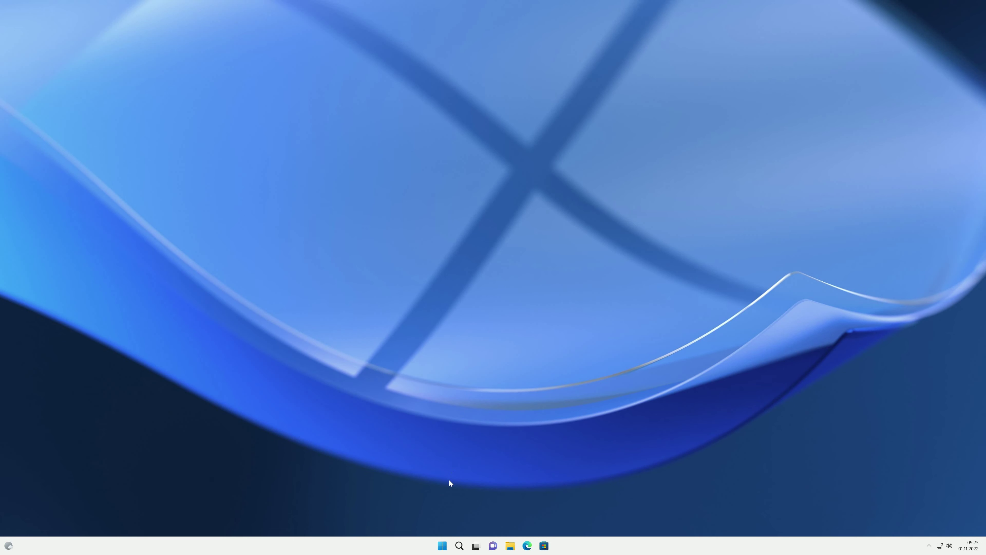
- Launch Systemkonfiguration from a search for "mscon" to test the Standard level, and close it
click(441, 546)
text(mscon)
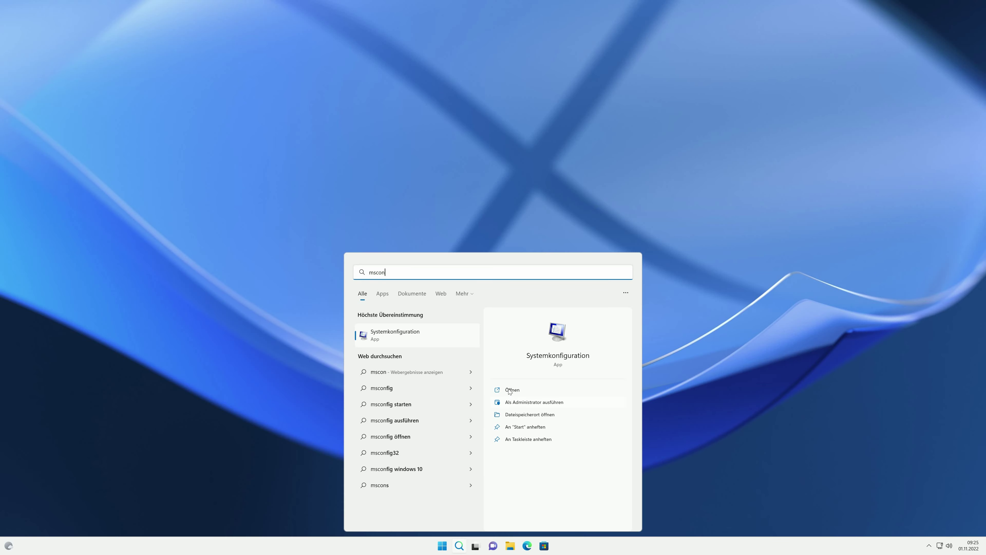
click(509, 391)
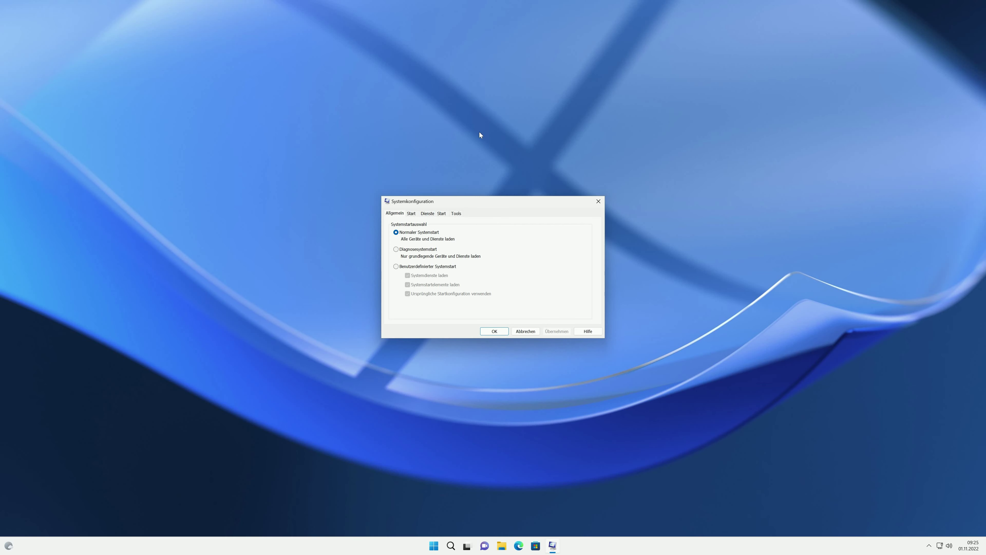
click(486, 331)
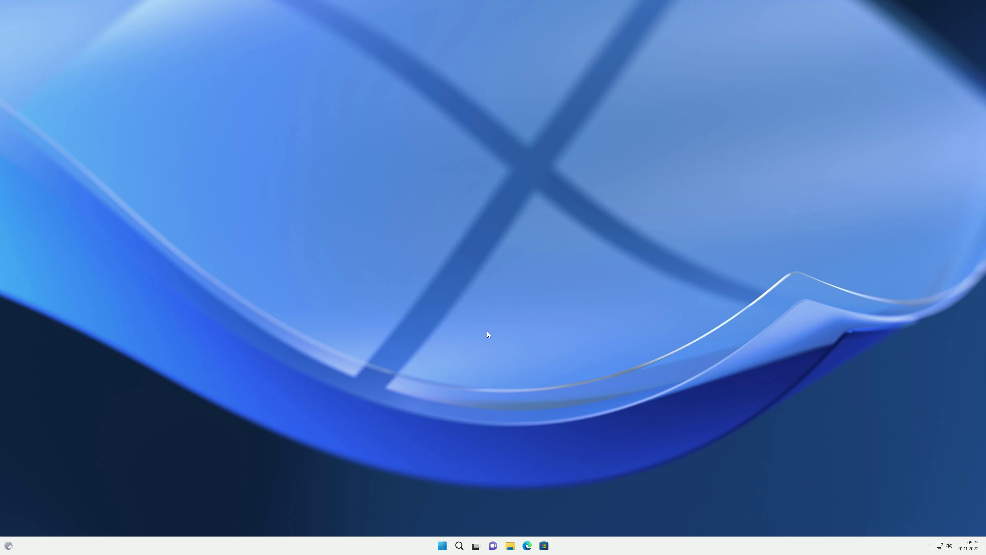
- Set User Account Control to notify only about app changes without dimming the desktop ("Desktop nicht abblenden"), approving the elevation request
click(441, 546)
text(benutzer)
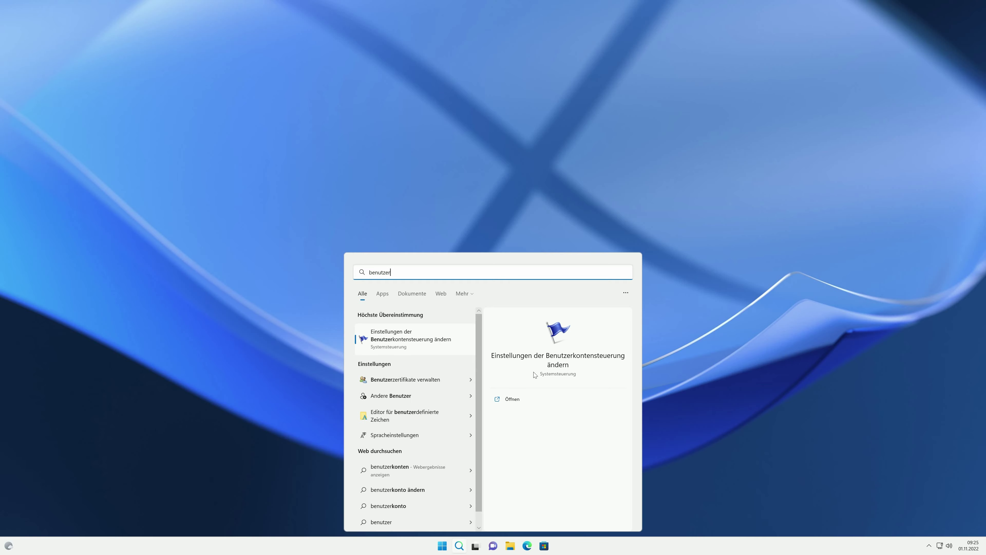
click(512, 399)
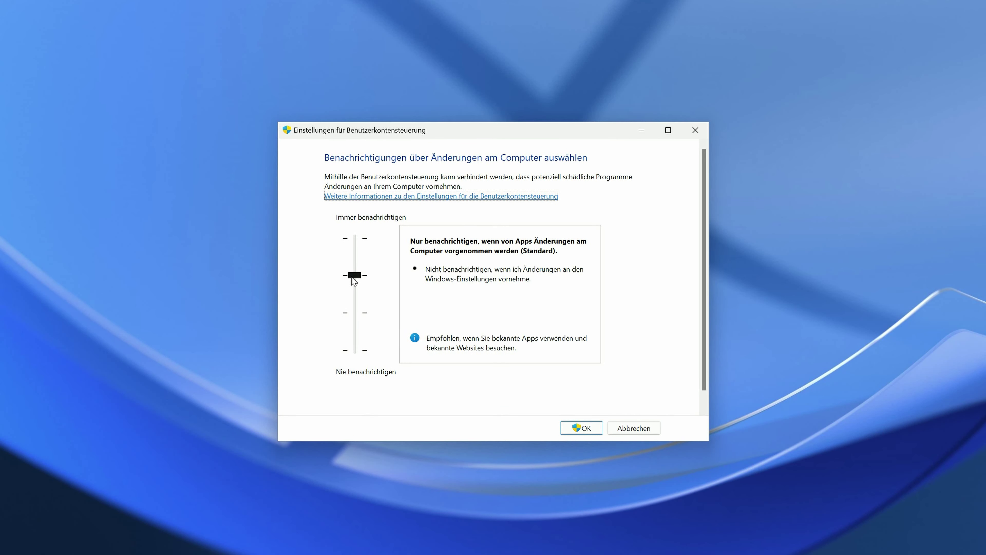
drag(353, 280, 359, 312)
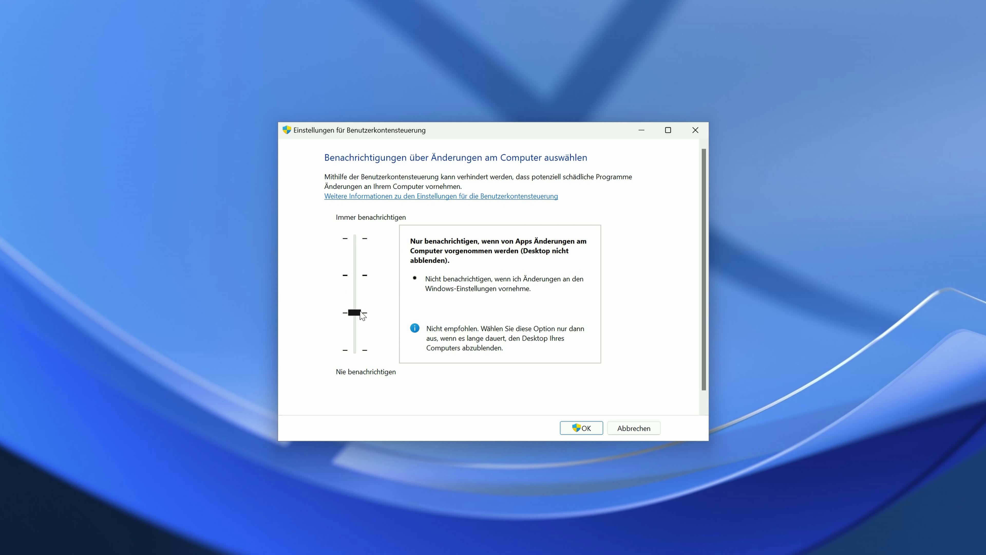
click(574, 427)
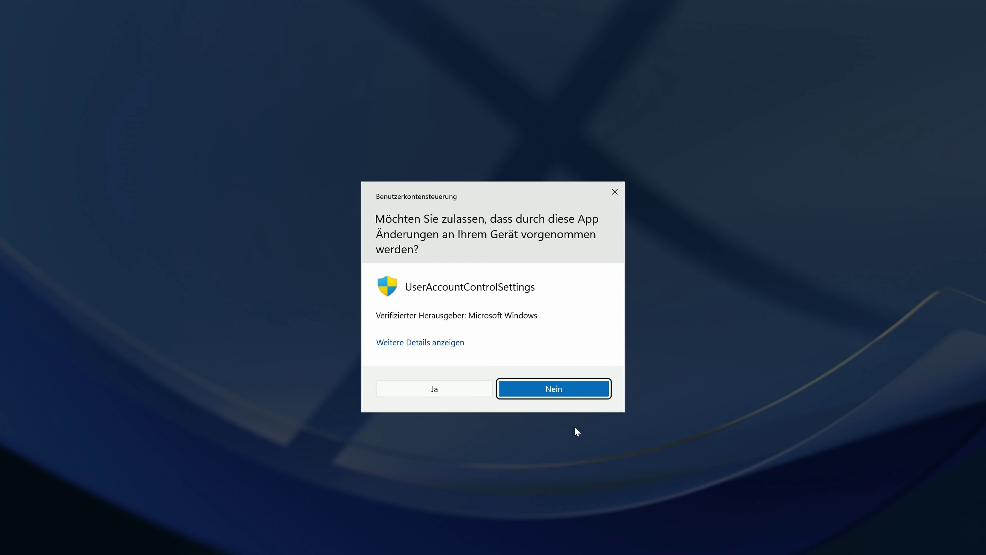
click(439, 392)
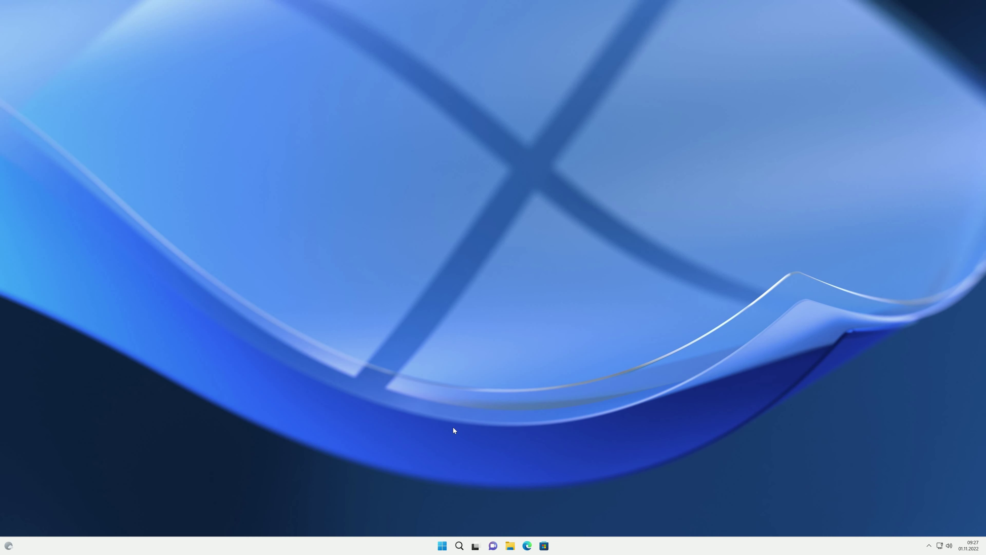
- Launch the Registrierungs-Editor with elevation approved to test the prompt without desktop dimming, and close it
click(442, 545)
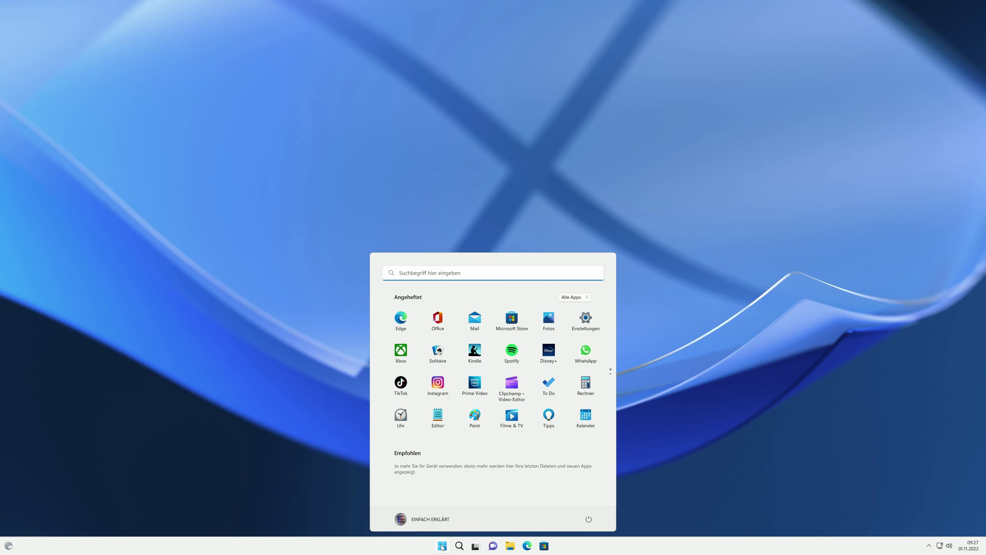
text(reg)
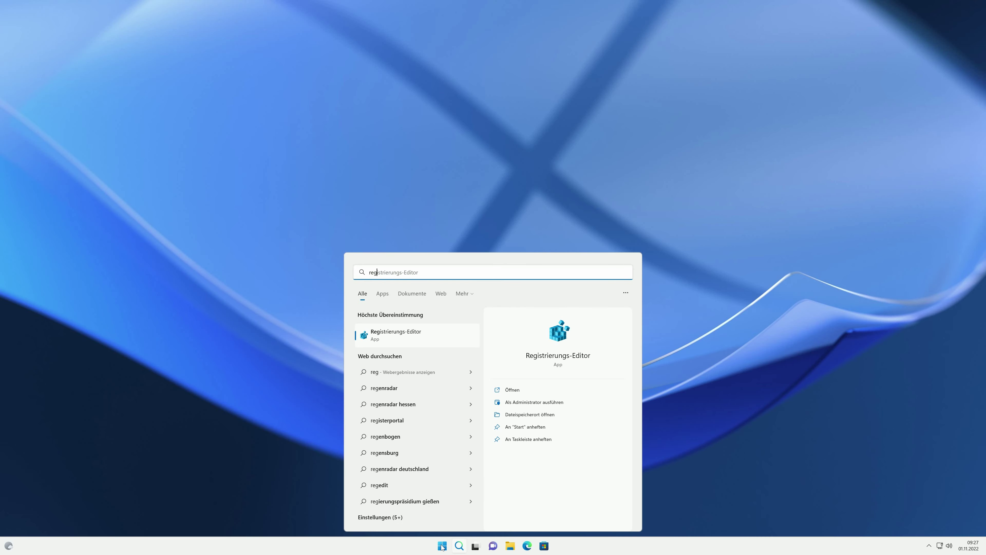
click(515, 390)
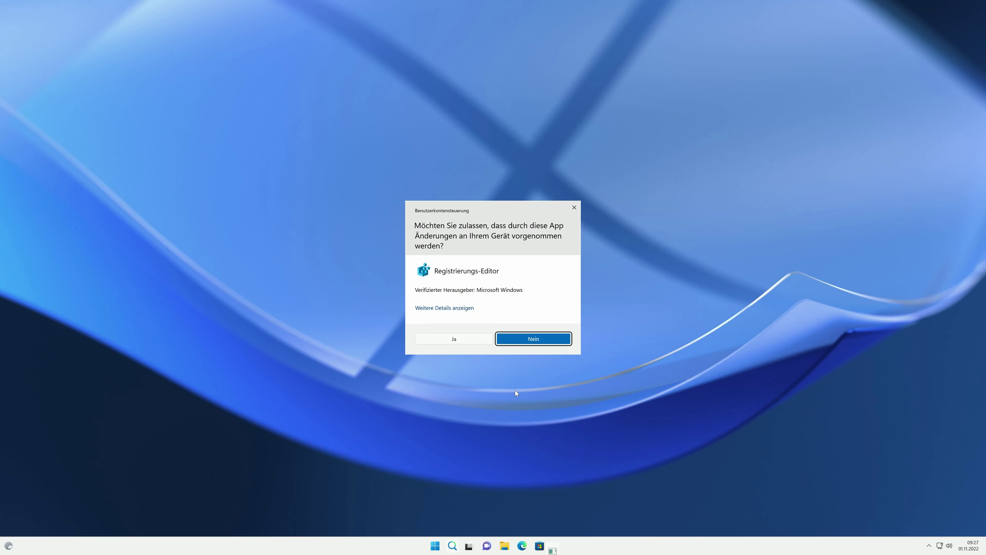
click(462, 339)
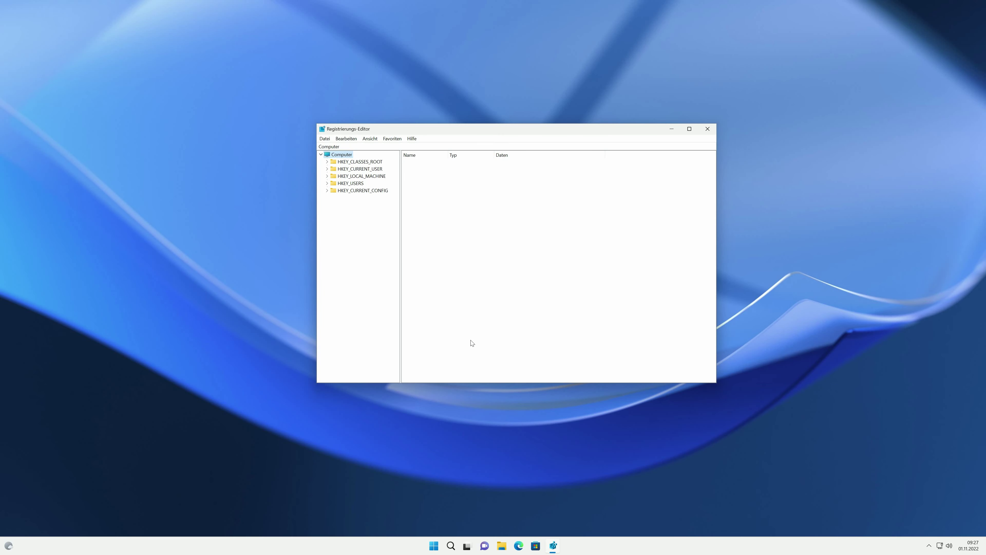
click(707, 130)
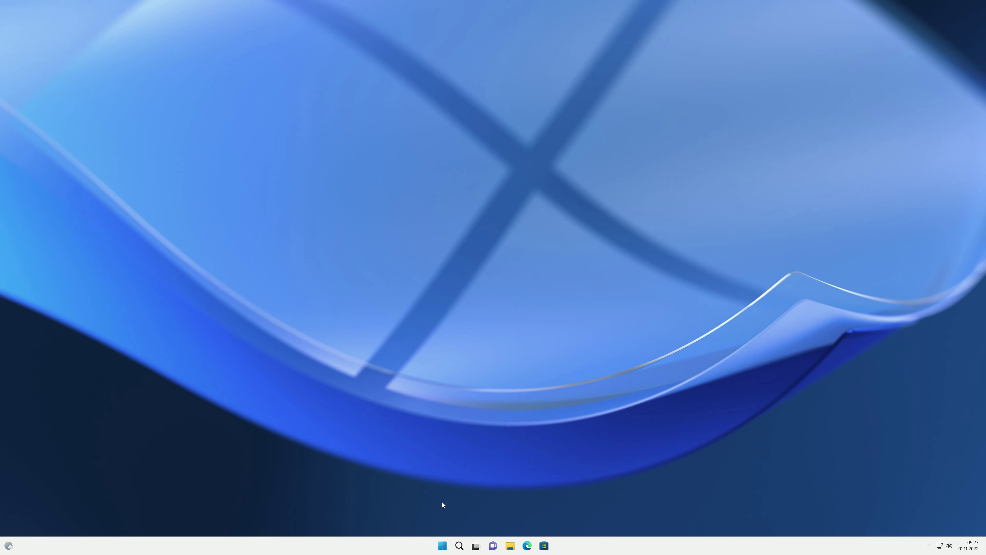
- Set User Account Control to never notify ("Nie benachrichtigen") and apply it, approving the elevation request
click(442, 545)
text(benutzer)
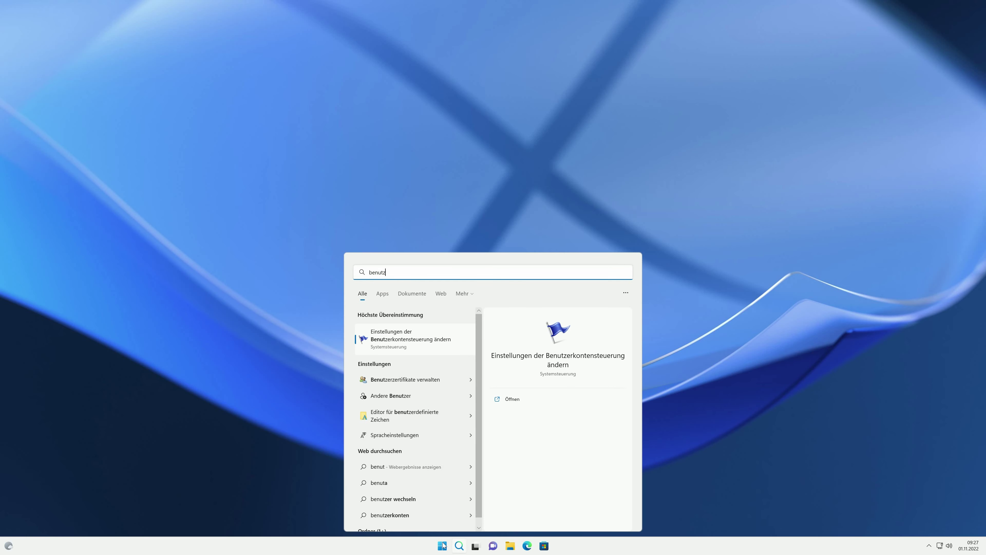
click(516, 400)
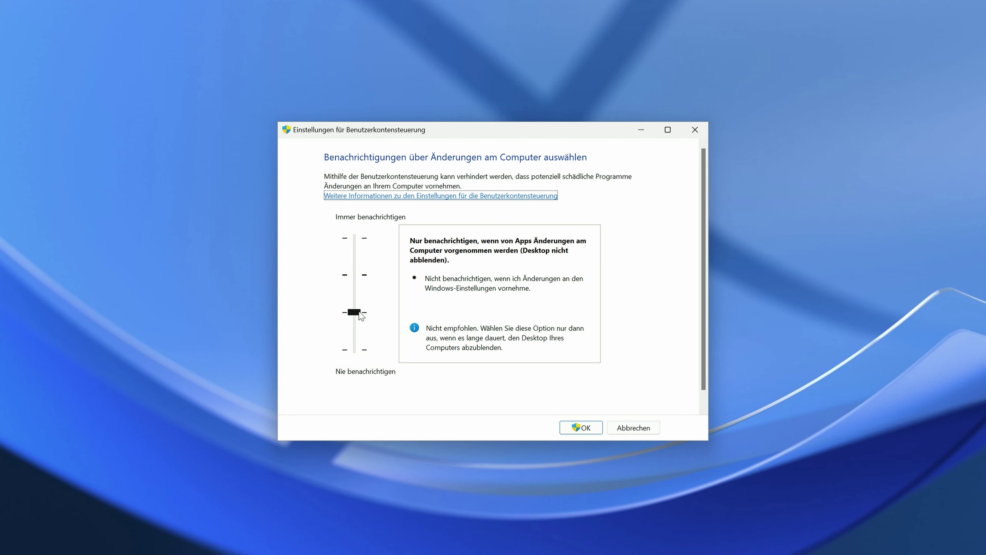
click(358, 325)
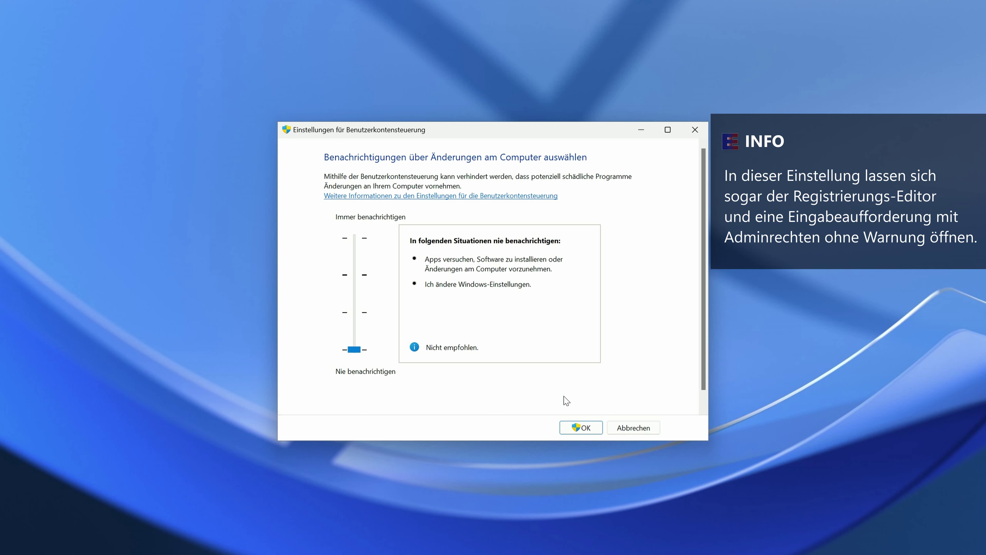
click(577, 428)
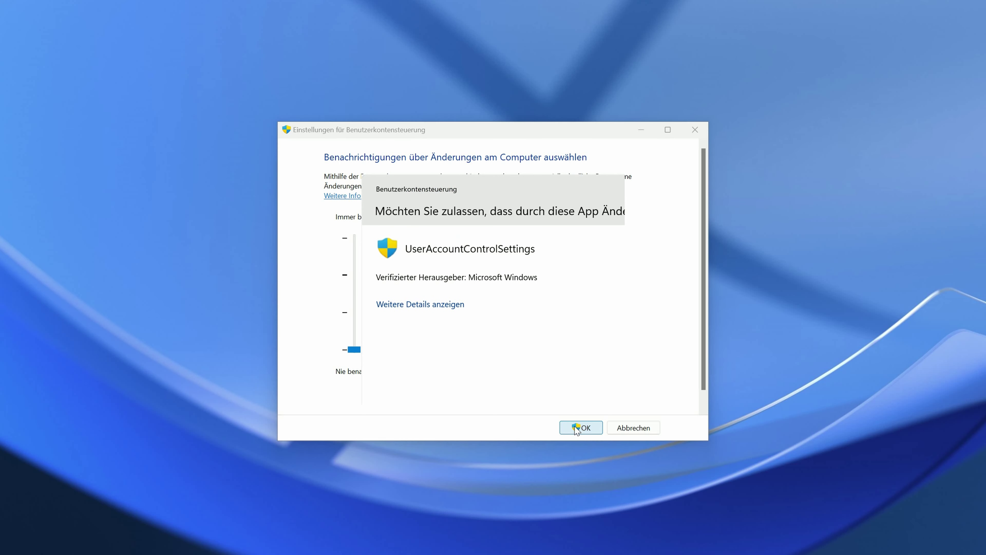
click(445, 387)
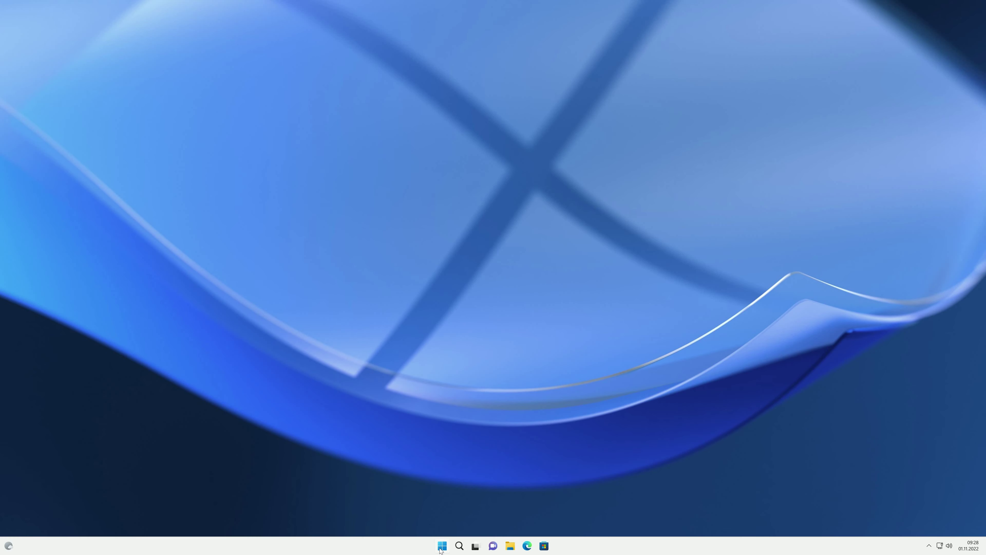
- Launch the Registrierungs-Editor from a search for "reg" to test the never-notify level, and close it
click(441, 545)
text(reg)
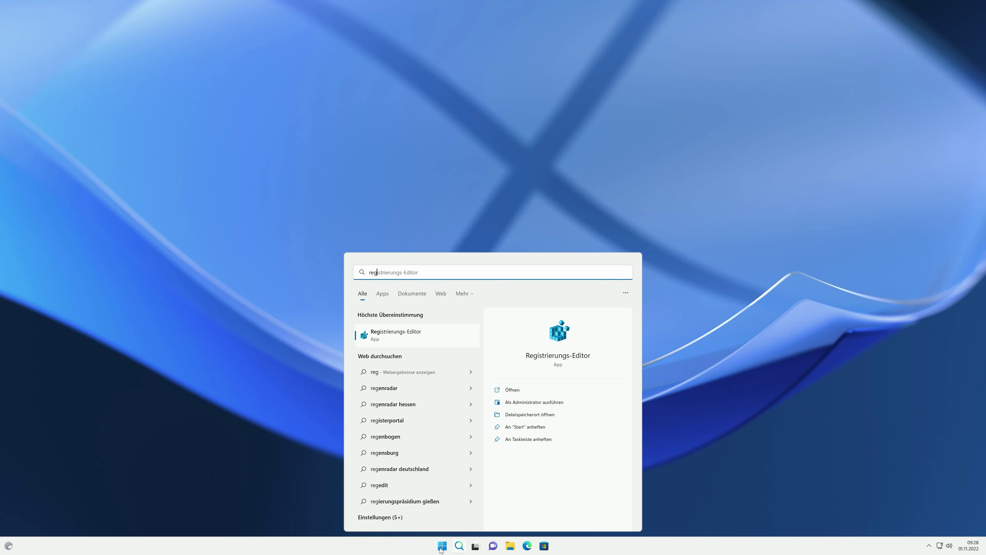
click(510, 390)
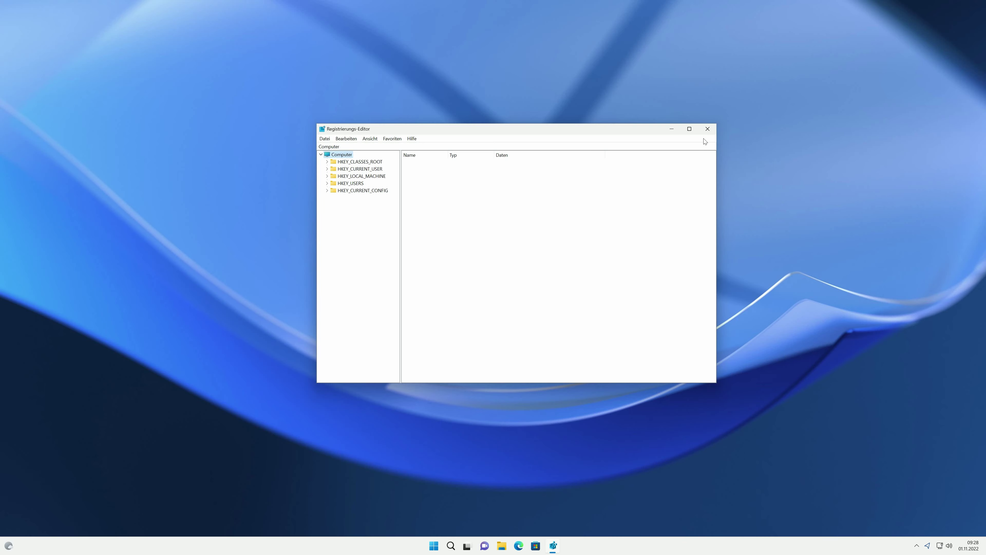
click(708, 132)
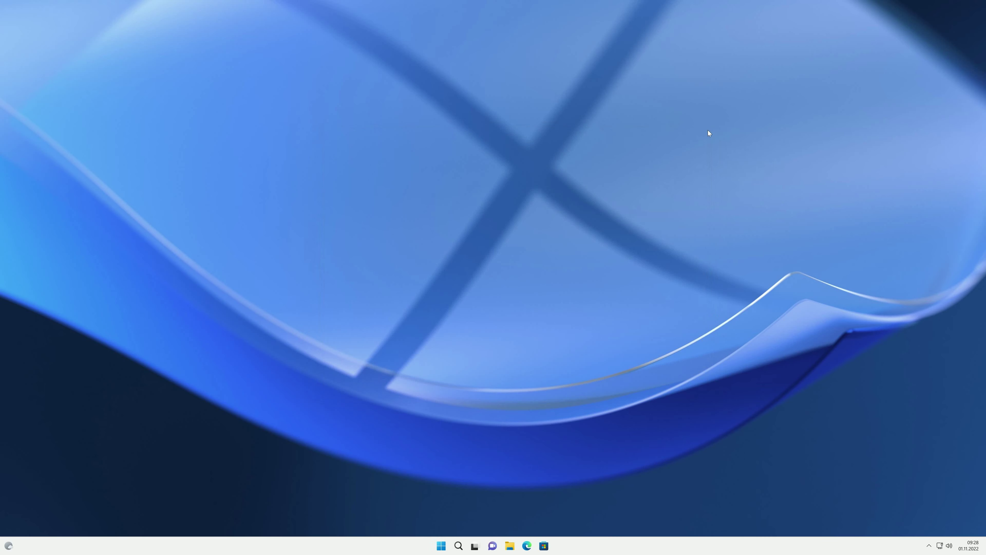
- Run the Eingabeaufforderung as administrator from a search for "eingabe" to test the never-notify level, and close it
click(443, 545)
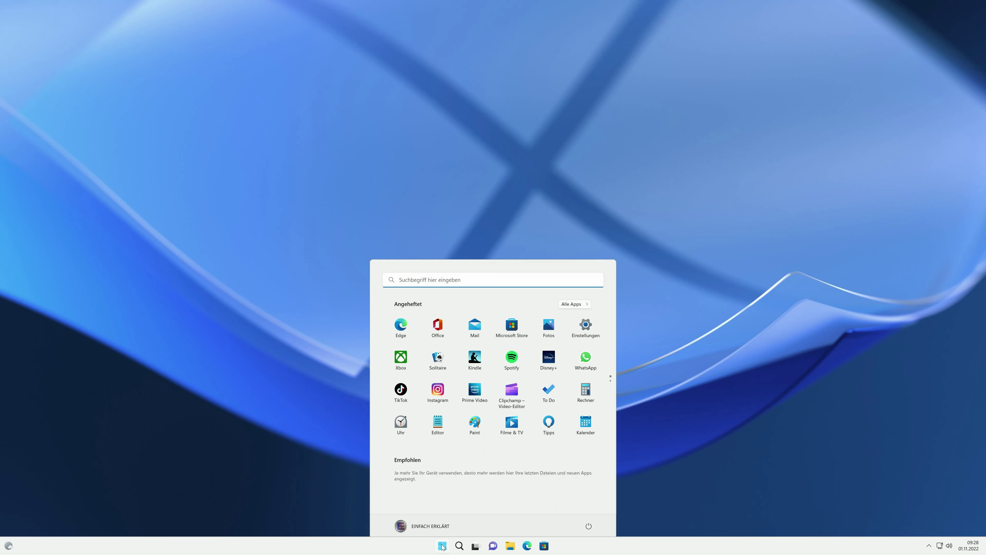
text(eingabe)
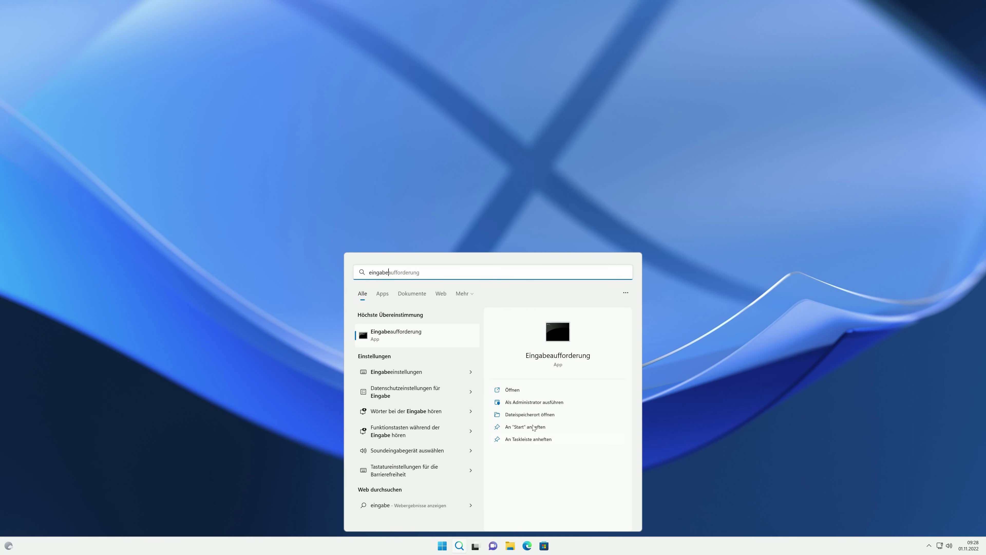
click(520, 402)
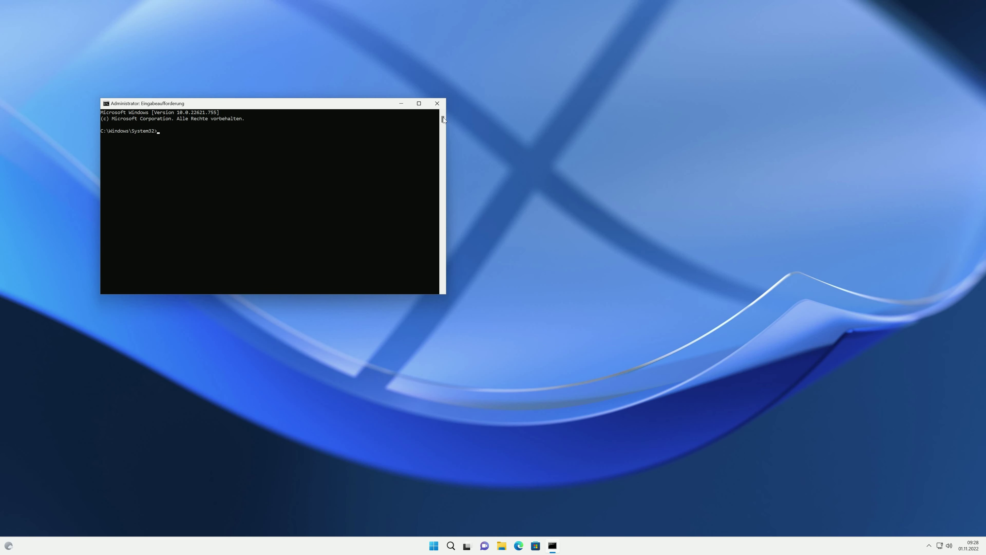
click(436, 104)
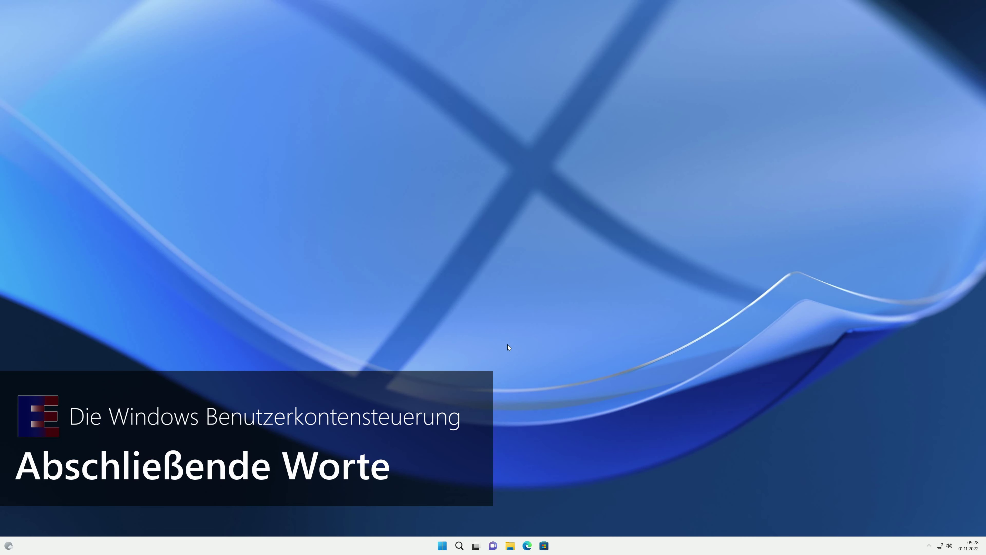